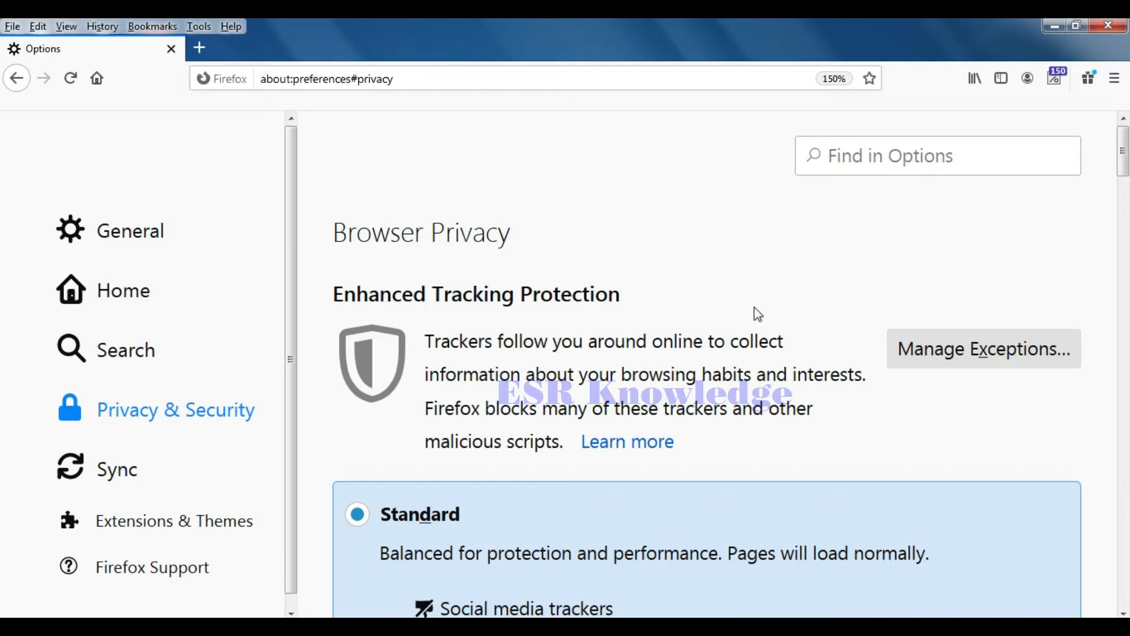
# Open the browser options at the Privacy & Security page
pyautogui.click(205, 27)
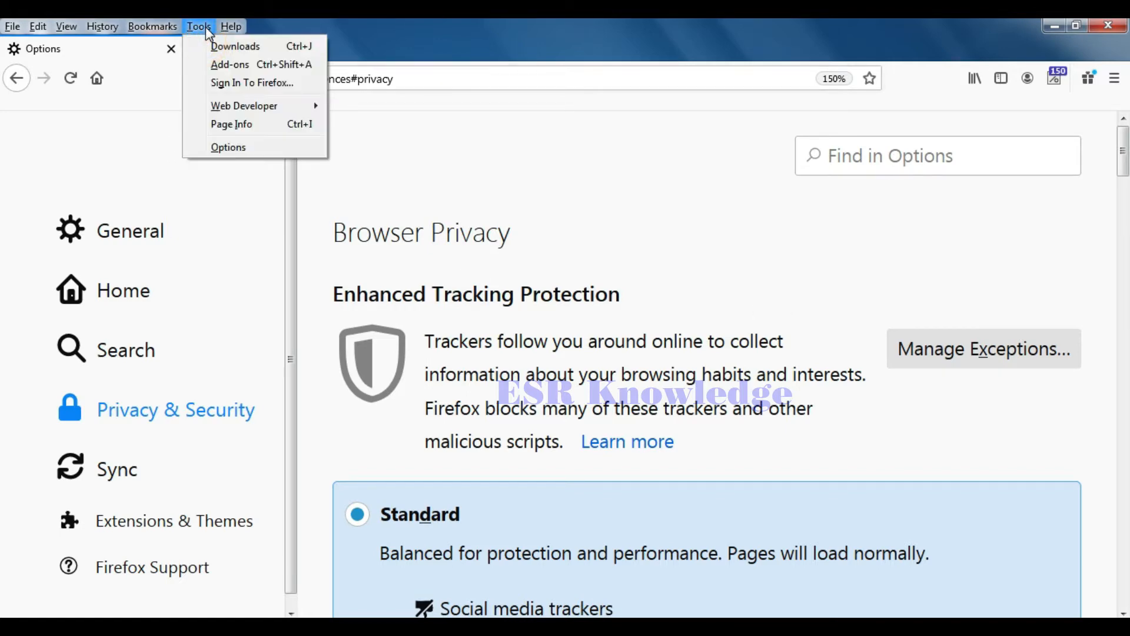
pyautogui.click(225, 147)
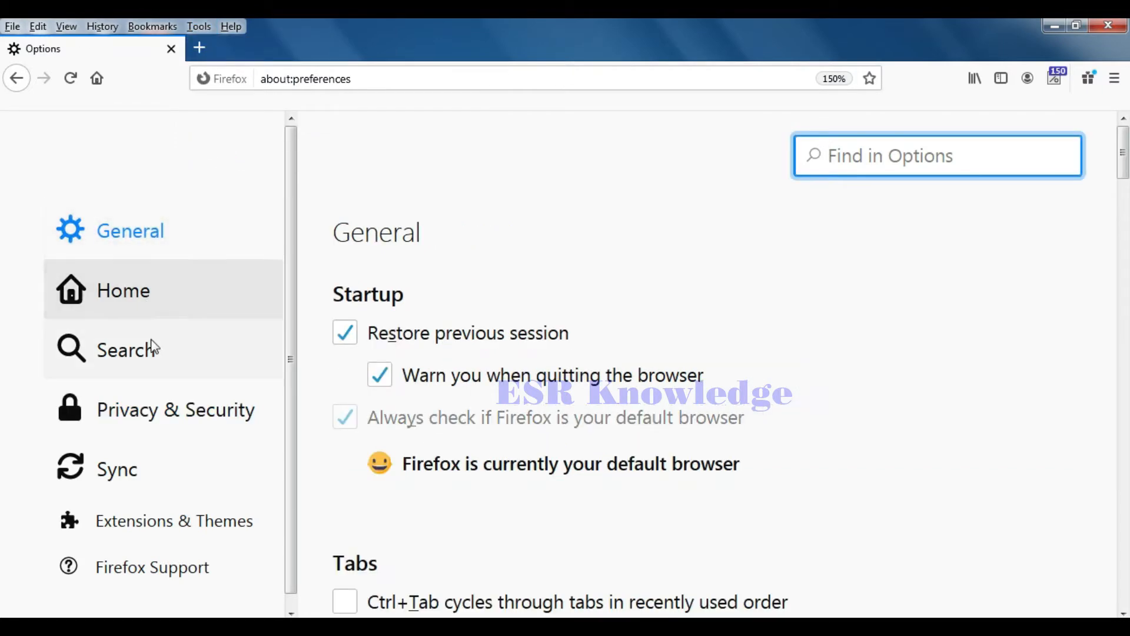
pyautogui.click(131, 418)
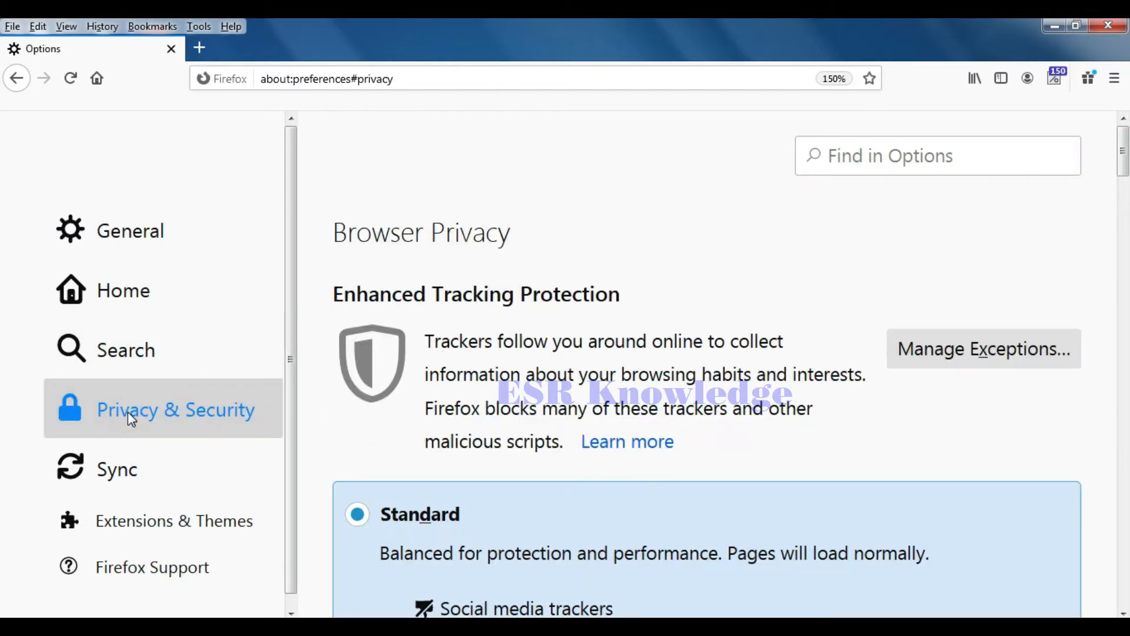
# Review the Enhanced Tracking Protection section, including the trackers blocked by Standard and the Strict and Custom alternatives
pyautogui.scroll(-1, 503, 366)
pyautogui.scroll(-3, 504, 366)
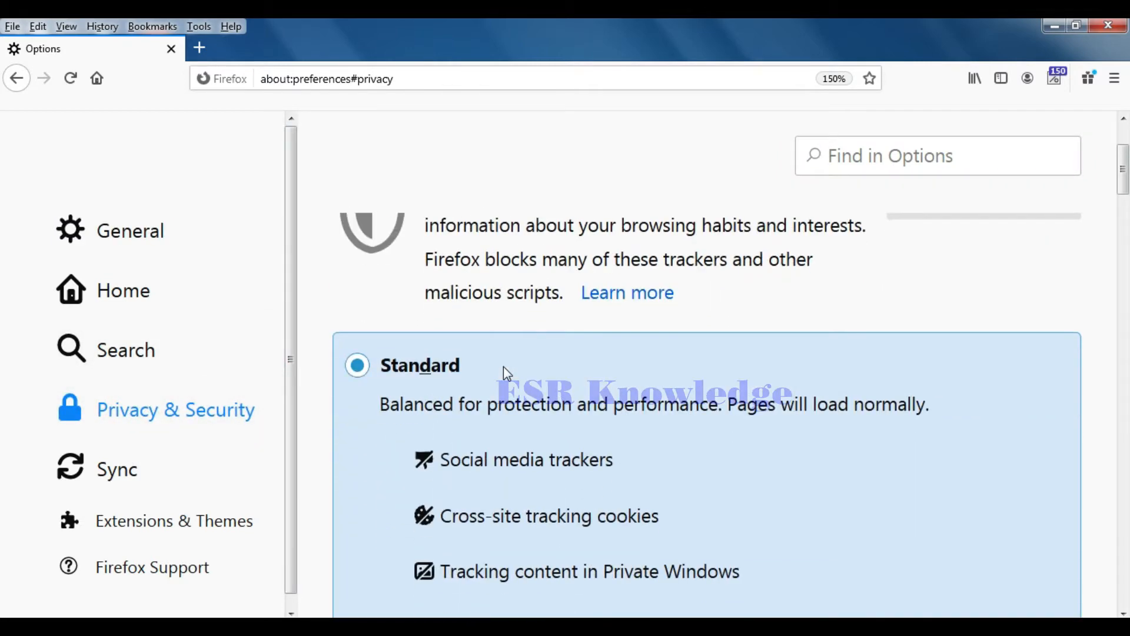
pyautogui.scroll(4, 462, 360)
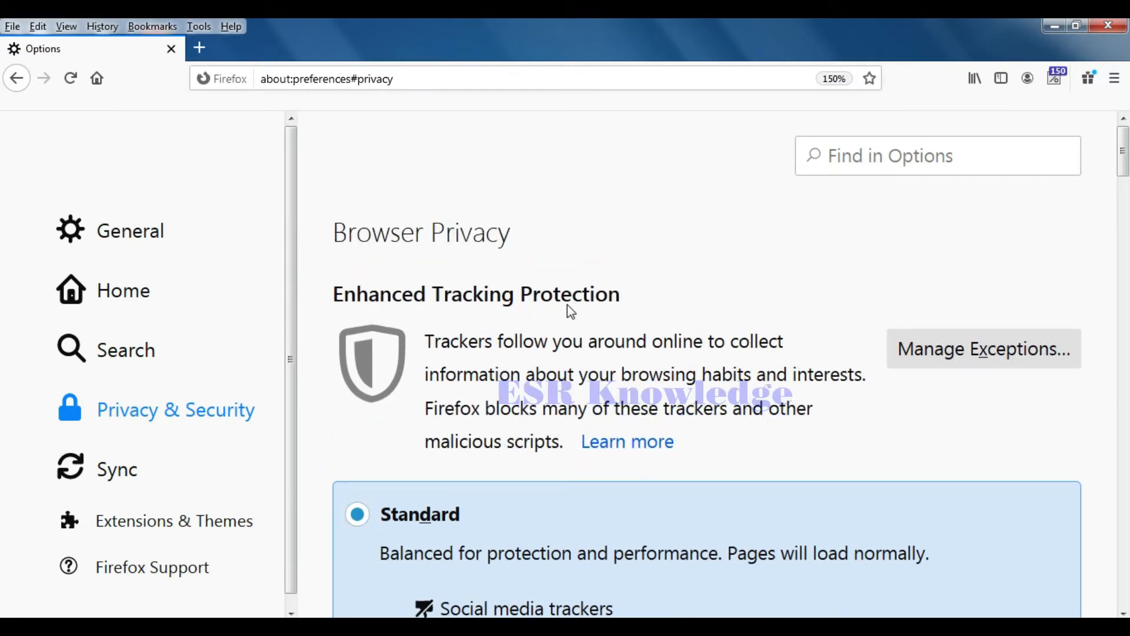
pyautogui.scroll(-5, 570, 312)
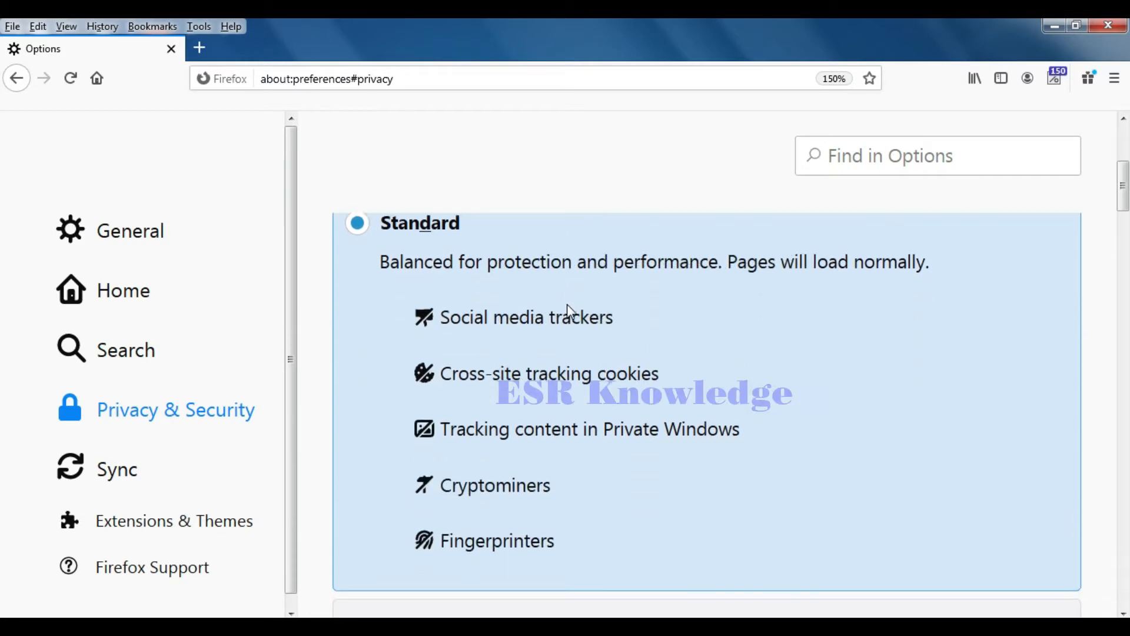
pyautogui.scroll(-5, 570, 312)
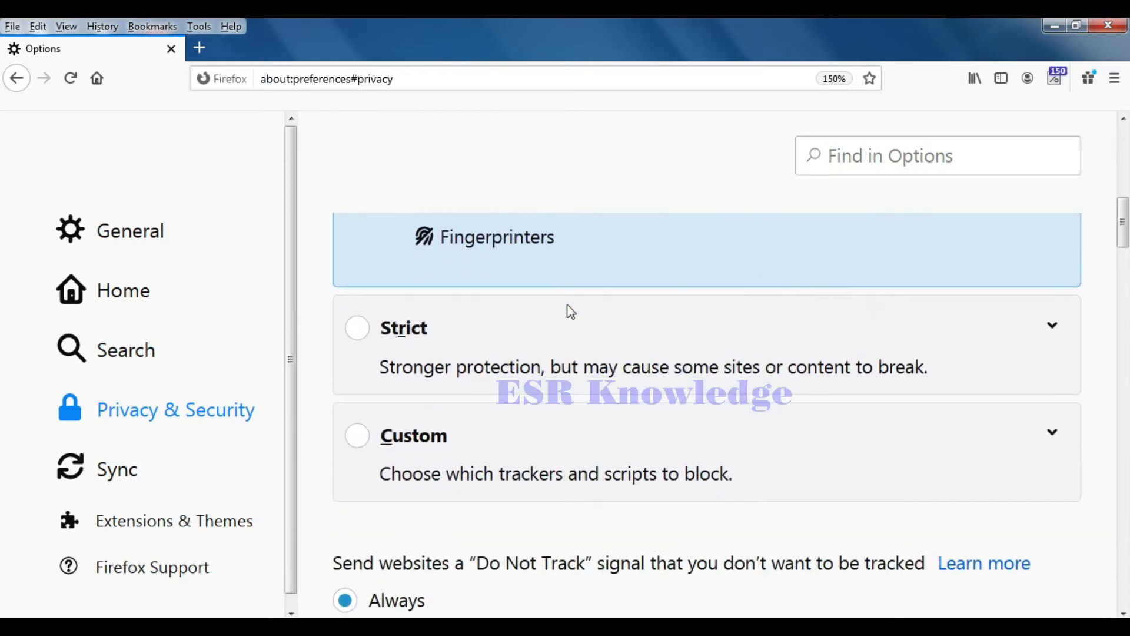
pyautogui.scroll(8, 570, 311)
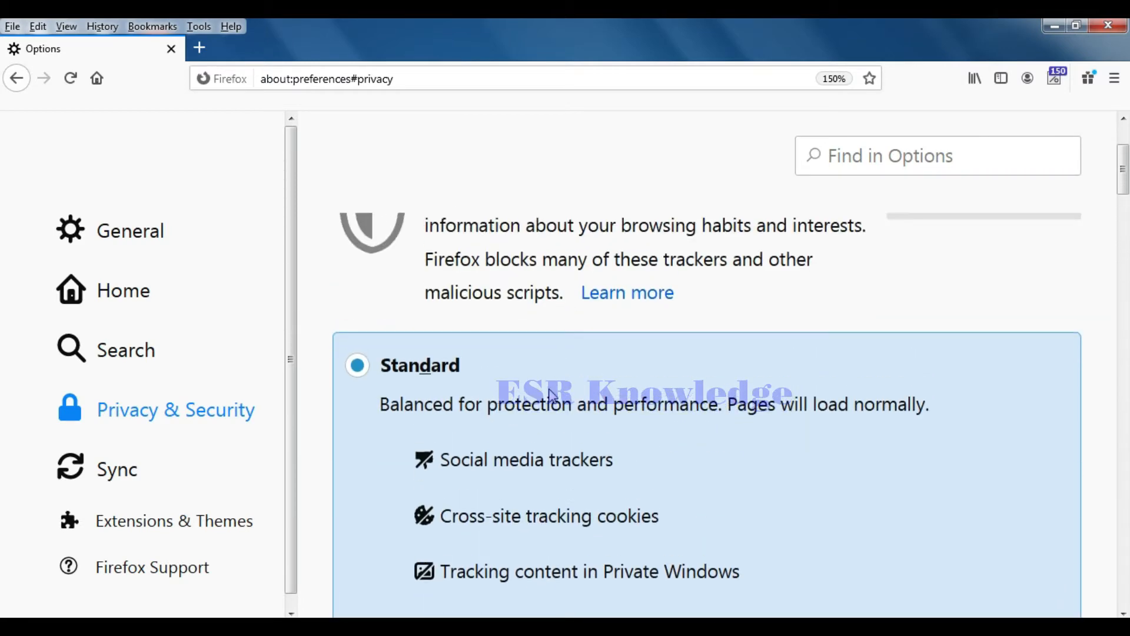
pyautogui.scroll(-2, 552, 399)
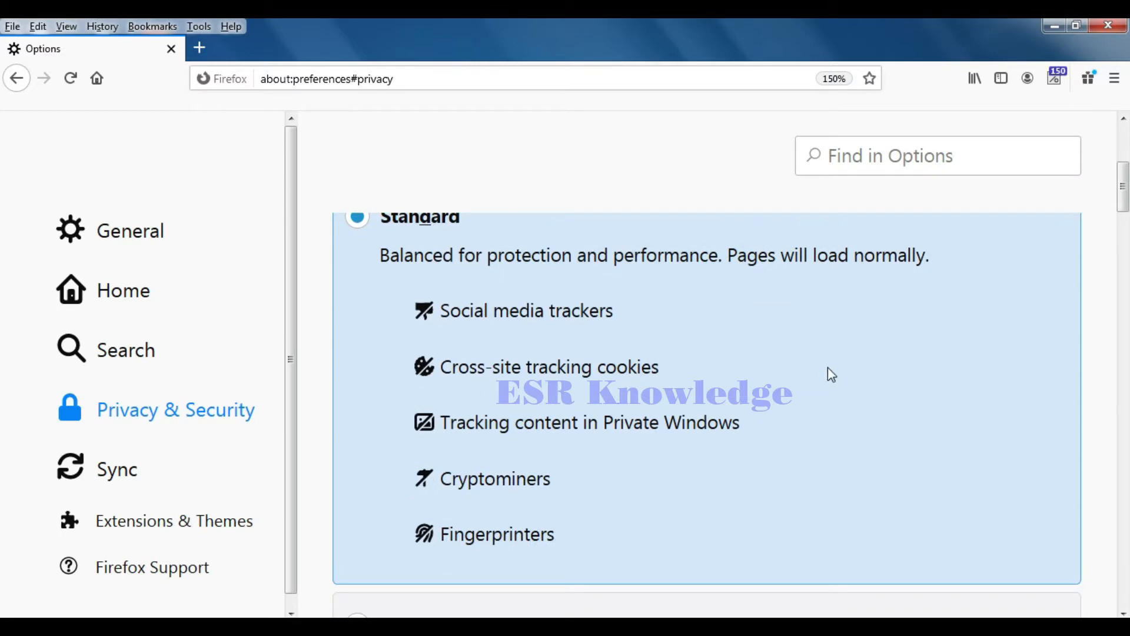
pyautogui.scroll(2, 827, 374)
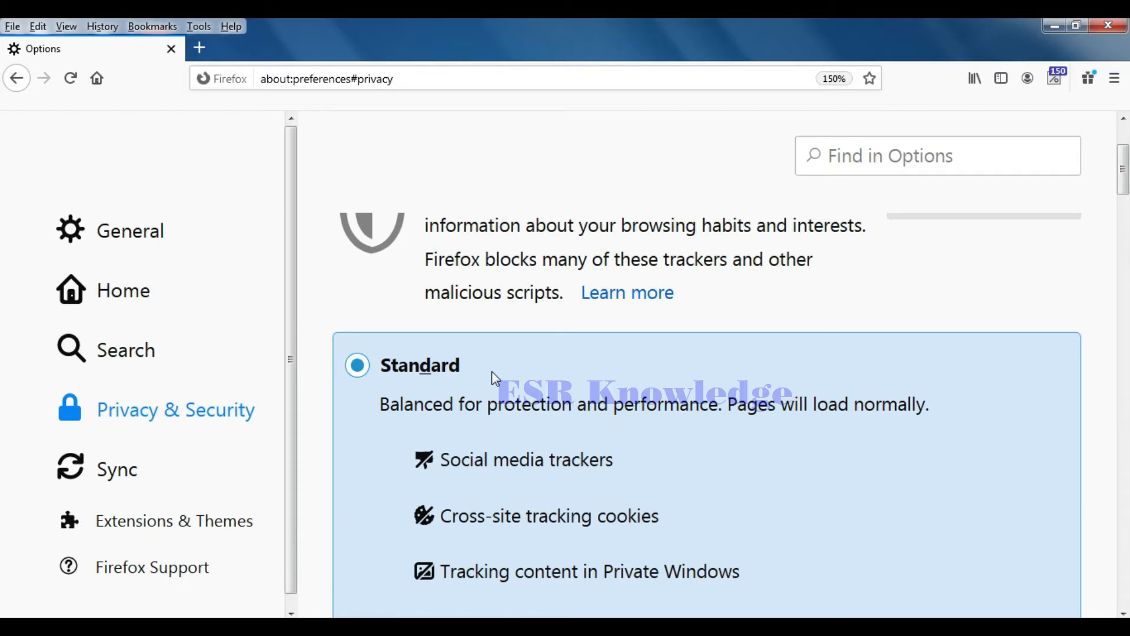
pyautogui.scroll(-2, 498, 401)
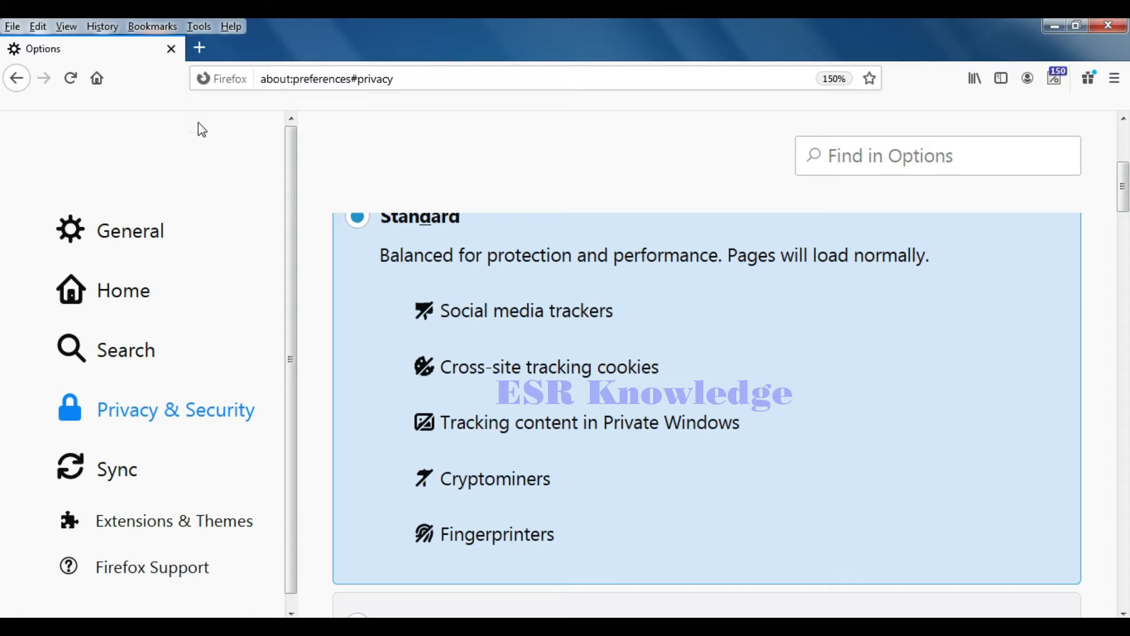
pyautogui.click(13, 27)
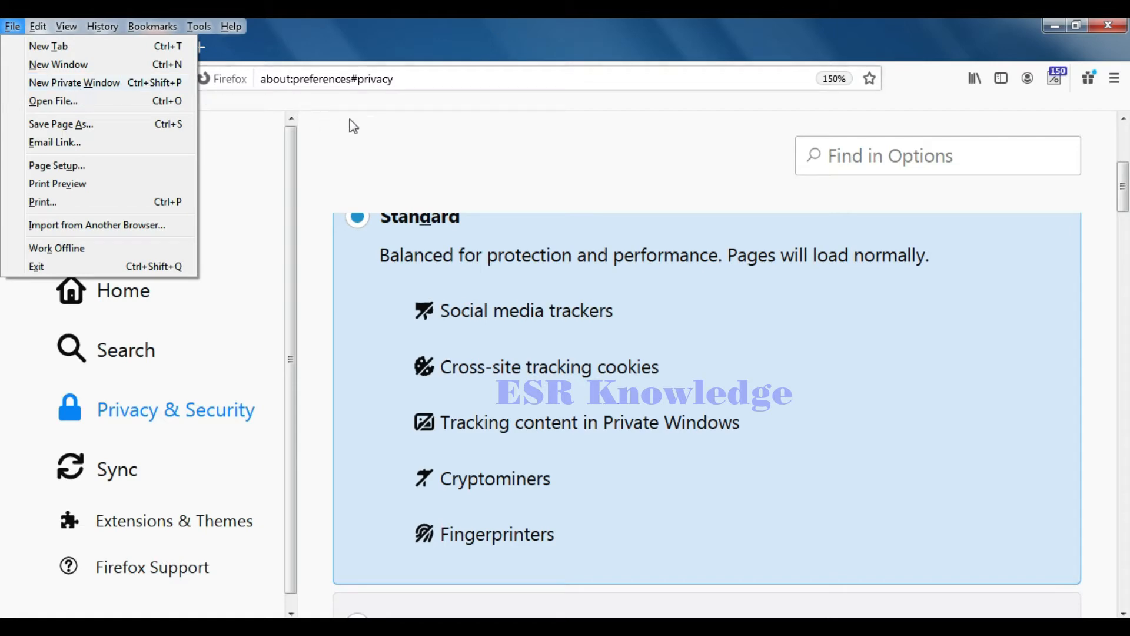
pyautogui.click(404, 130)
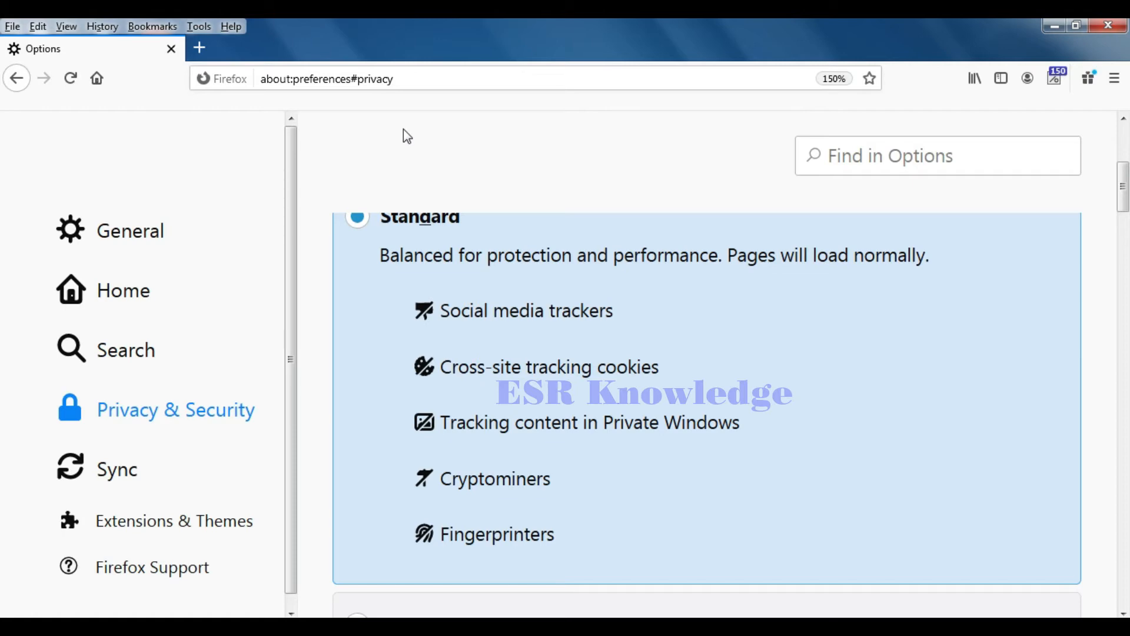
# Compare the items blocked under Standard tracking protection with the descriptions of the Strict and Custom levels
pyautogui.scroll(-5, 553, 308)
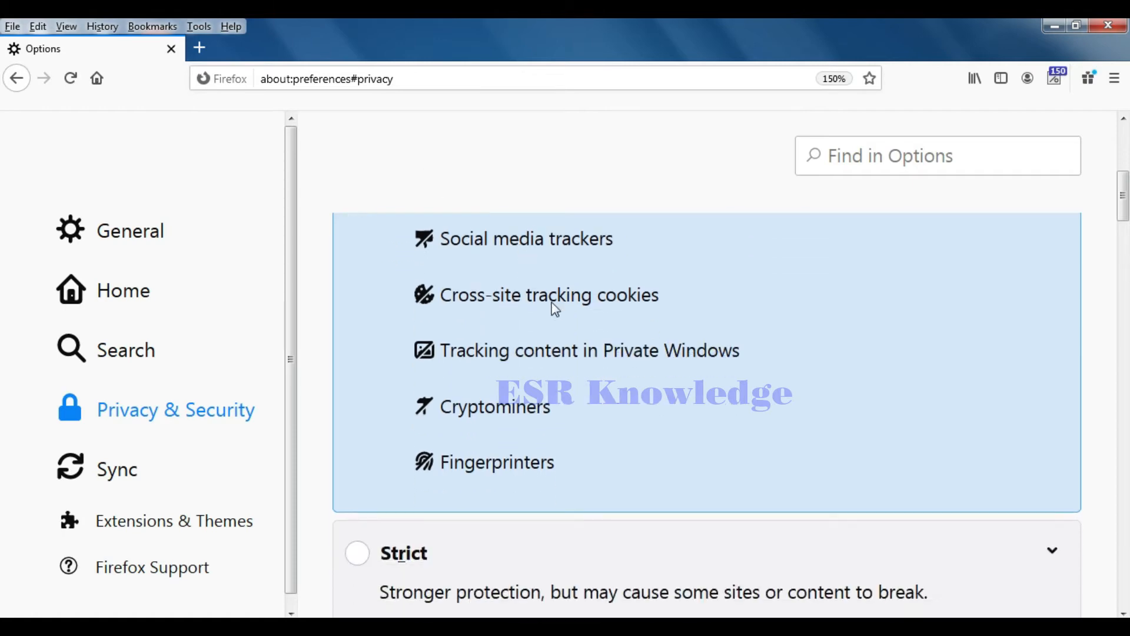
pyautogui.scroll(4, 560, 318)
pyautogui.scroll(1, 563, 318)
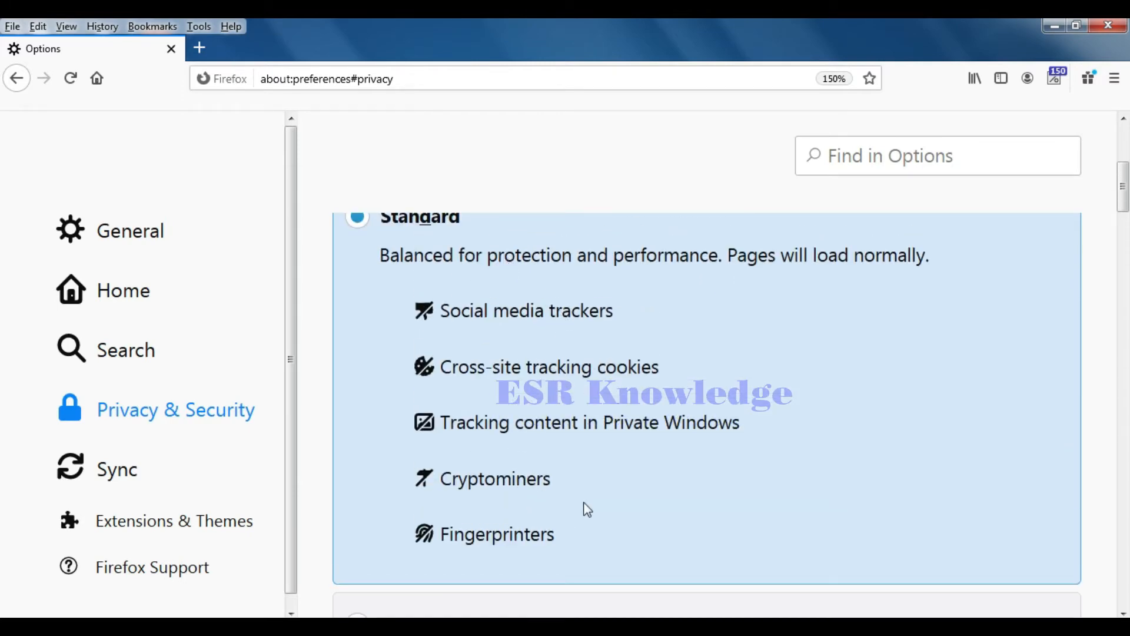
pyautogui.scroll(-2, 585, 507)
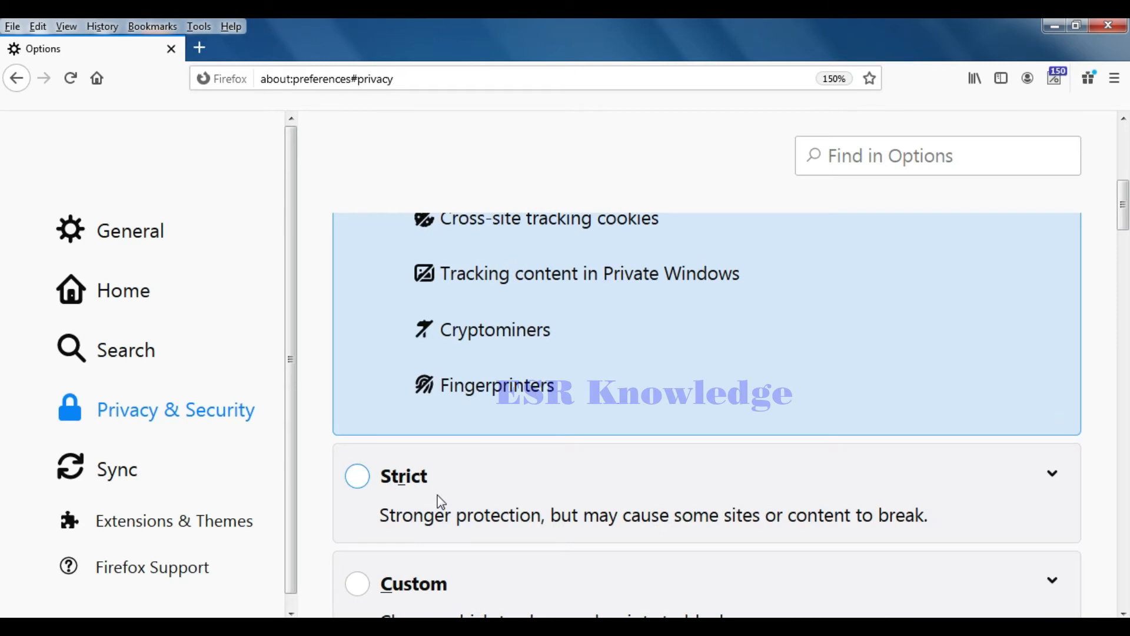
pyautogui.scroll(-2, 568, 484)
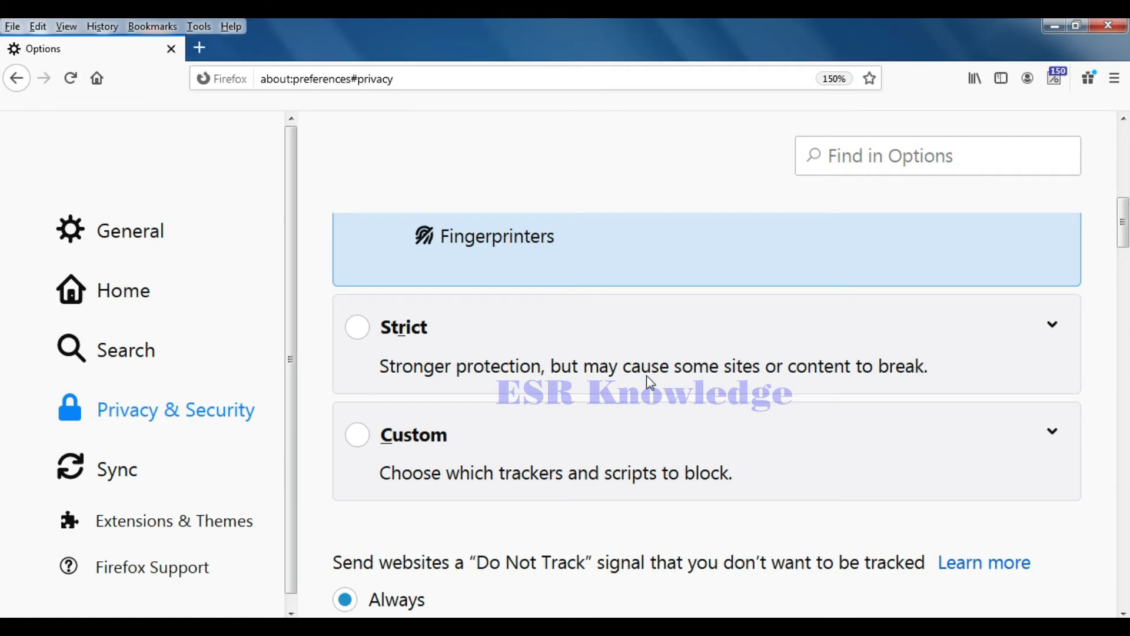
pyautogui.scroll(5, 650, 383)
pyautogui.scroll(-2, 600, 405)
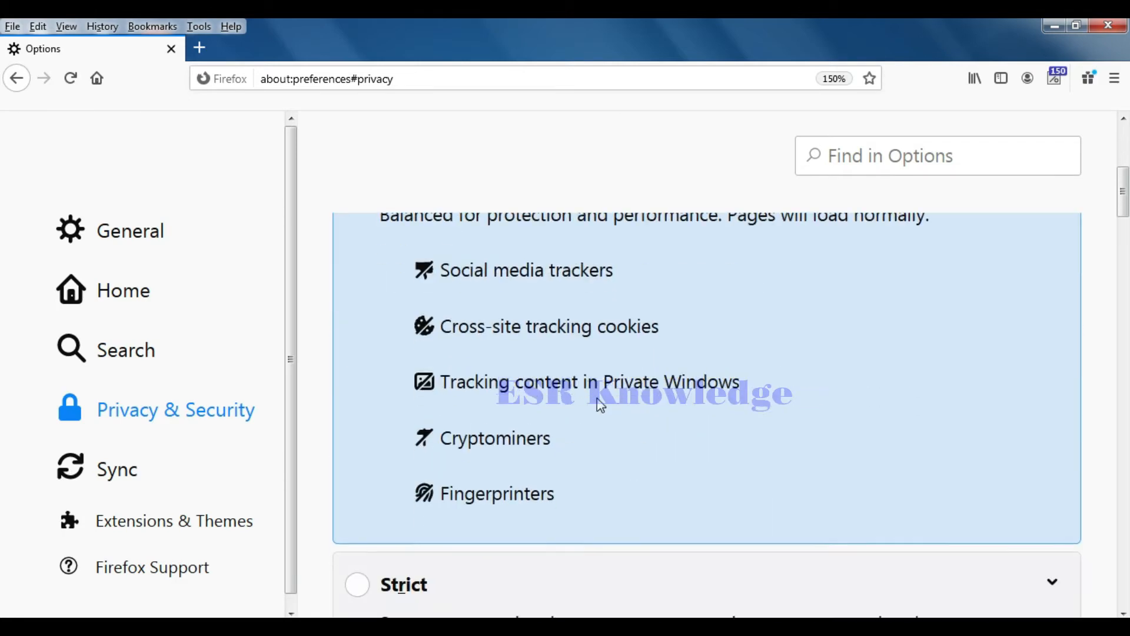
# Switch Enhanced Tracking Protection to Custom and examine its choices for cookies, tracking content, cryptominers and fingerprinters
pyautogui.scroll(-4, 601, 405)
pyautogui.click(360, 437)
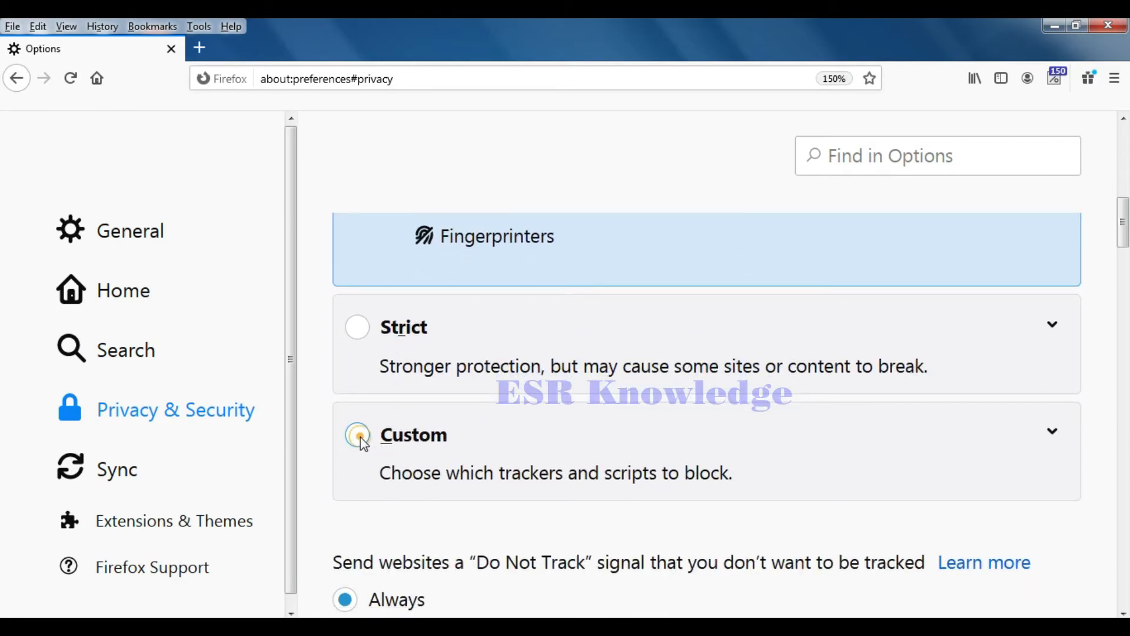
pyautogui.scroll(5, 654, 433)
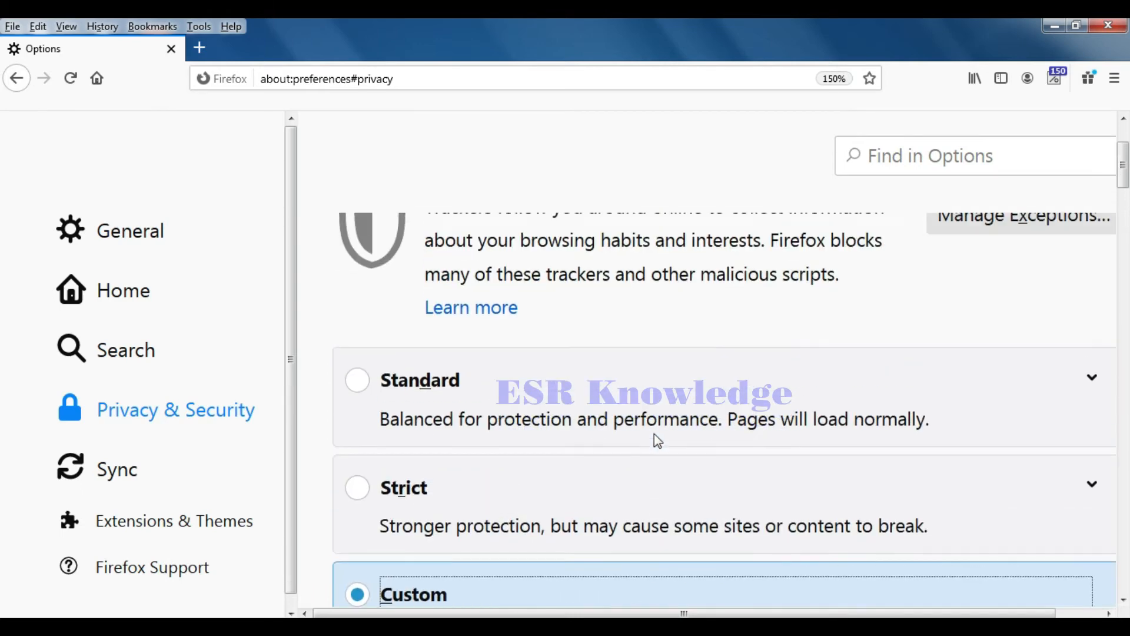
pyautogui.scroll(2, 655, 433)
pyautogui.scroll(-8, 654, 433)
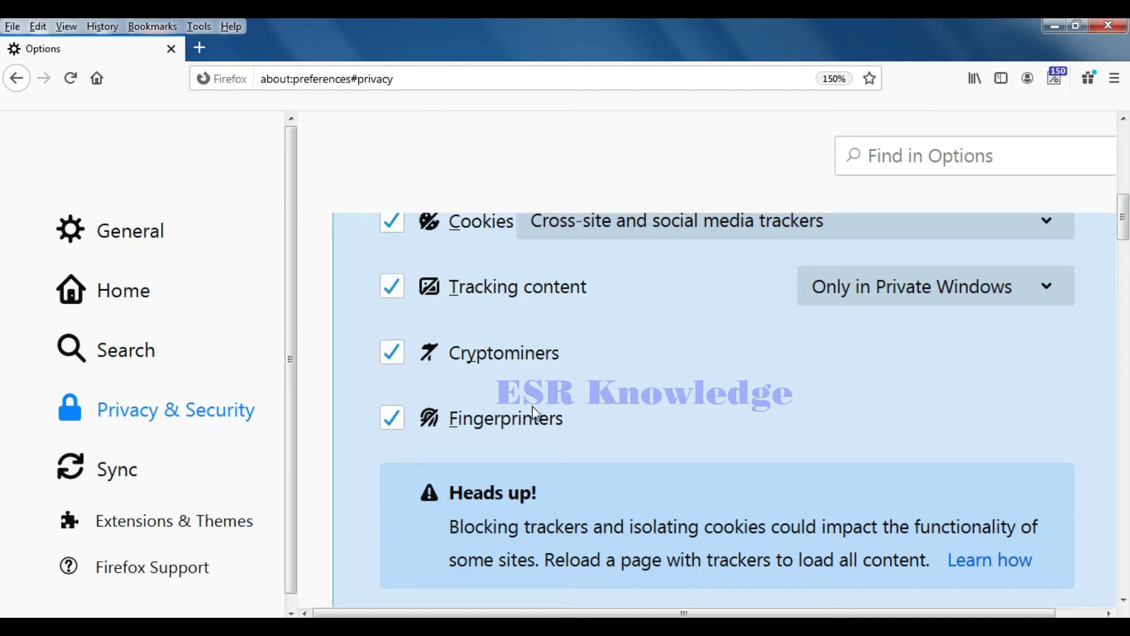
pyautogui.scroll(2, 529, 430)
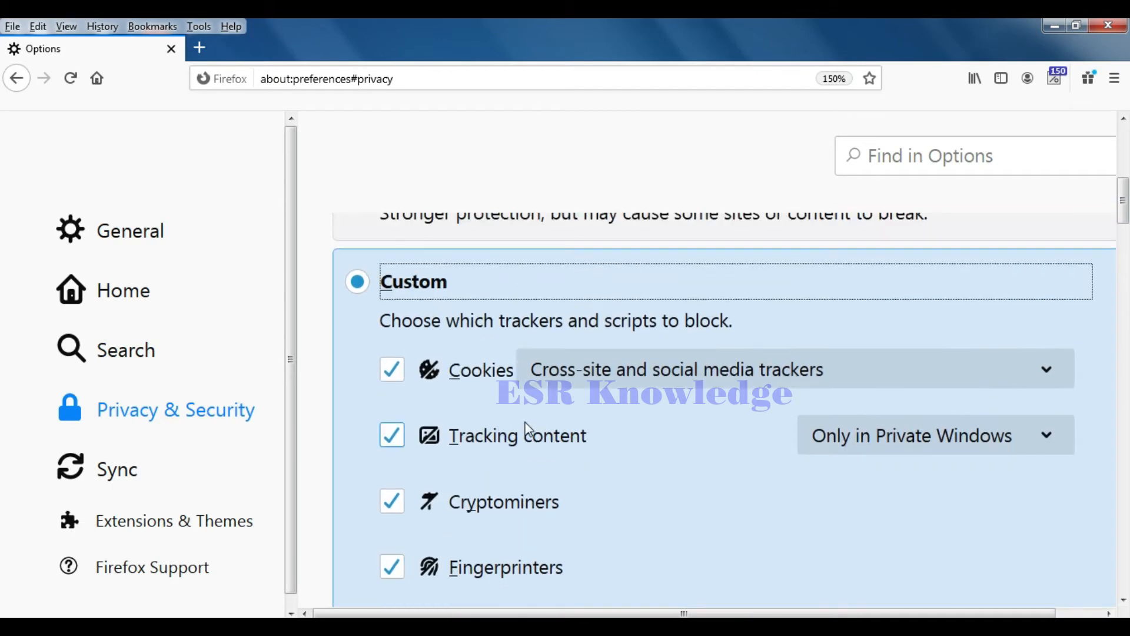
pyautogui.scroll(-2, 528, 430)
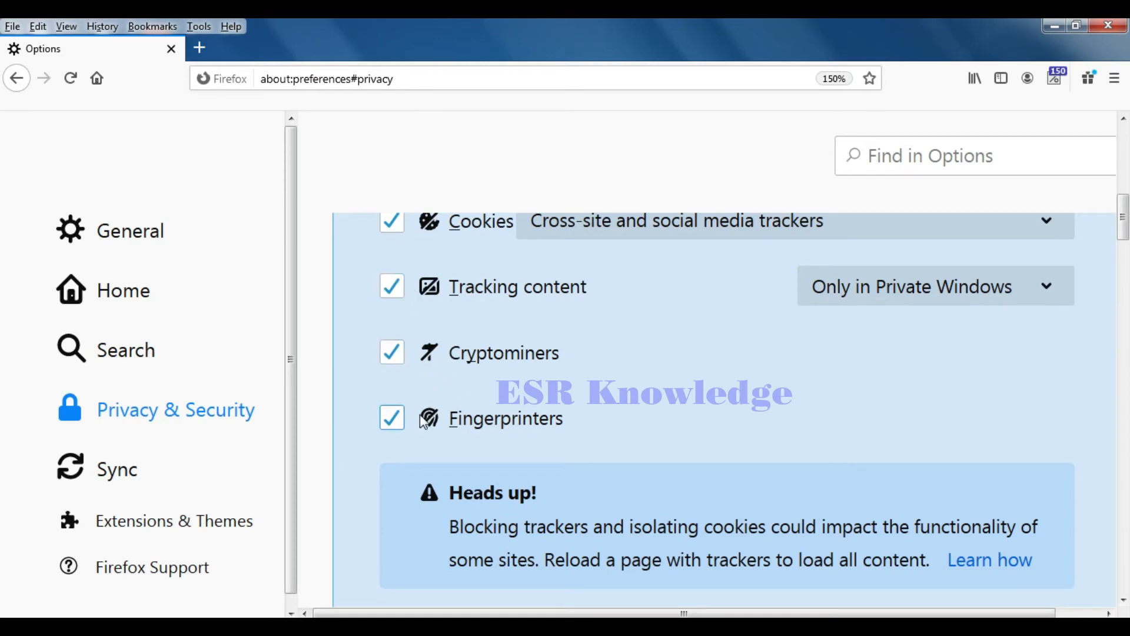
pyautogui.scroll(3, 595, 420)
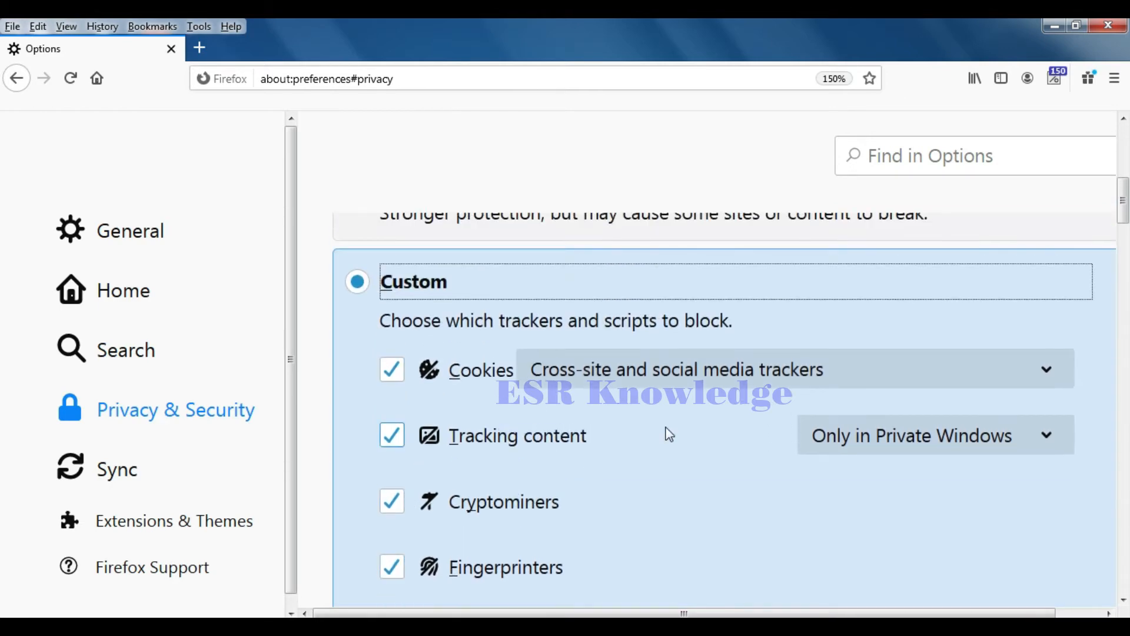
pyautogui.scroll(-5, 669, 434)
pyautogui.scroll(7, 669, 434)
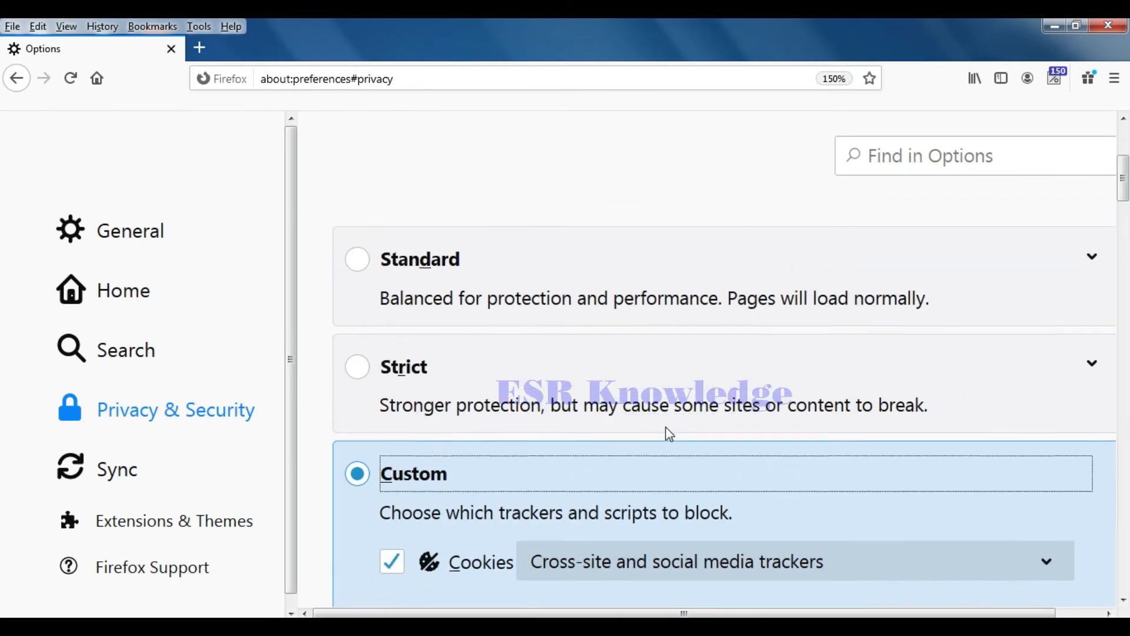
# Set Enhanced Tracking Protection back to Standard and check its list of blocked trackers
pyautogui.scroll(2, 669, 434)
pyautogui.click(358, 365)
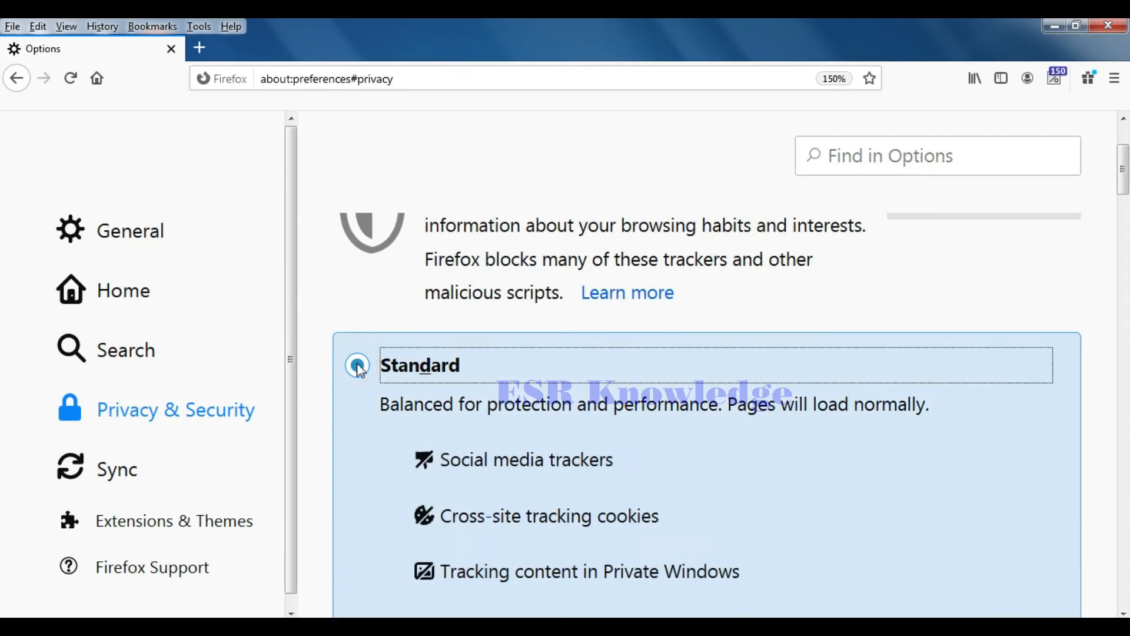
pyautogui.scroll(-3, 623, 450)
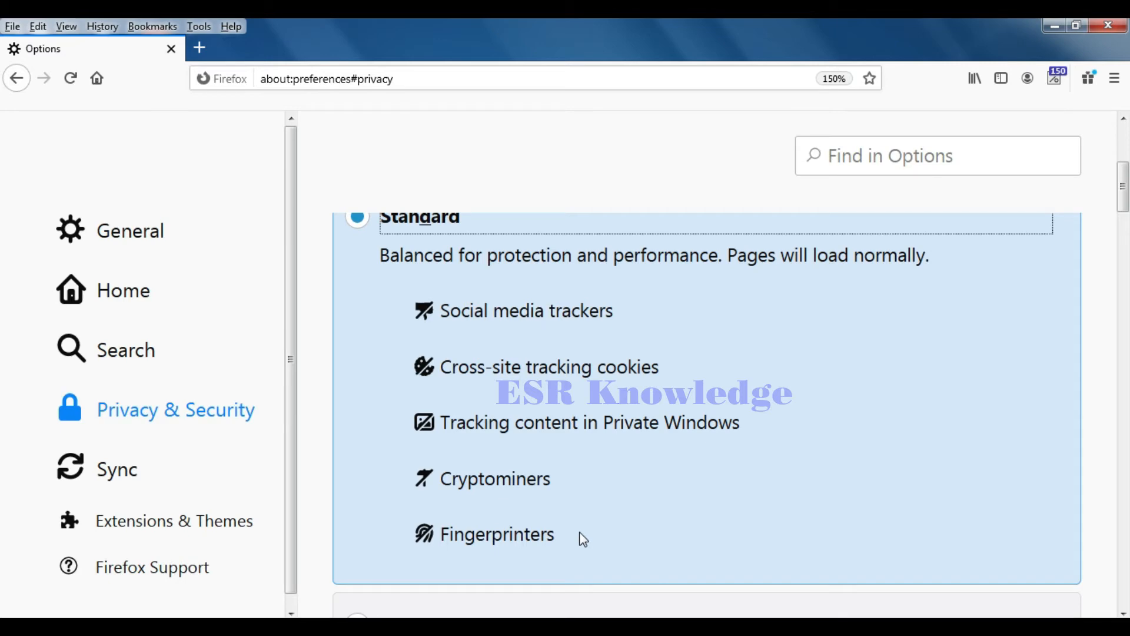
# Enable deleting cookies and site data when Firefox is closed in the Cookies and Site Data section
pyautogui.scroll(-7, 841, 474)
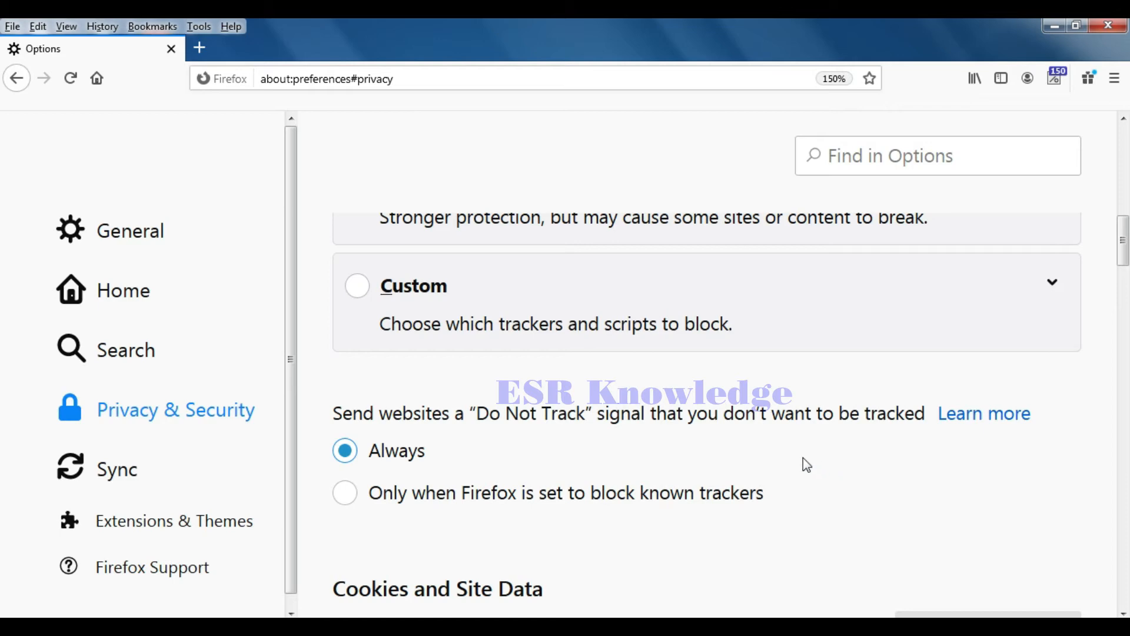
pyautogui.scroll(-5, 802, 462)
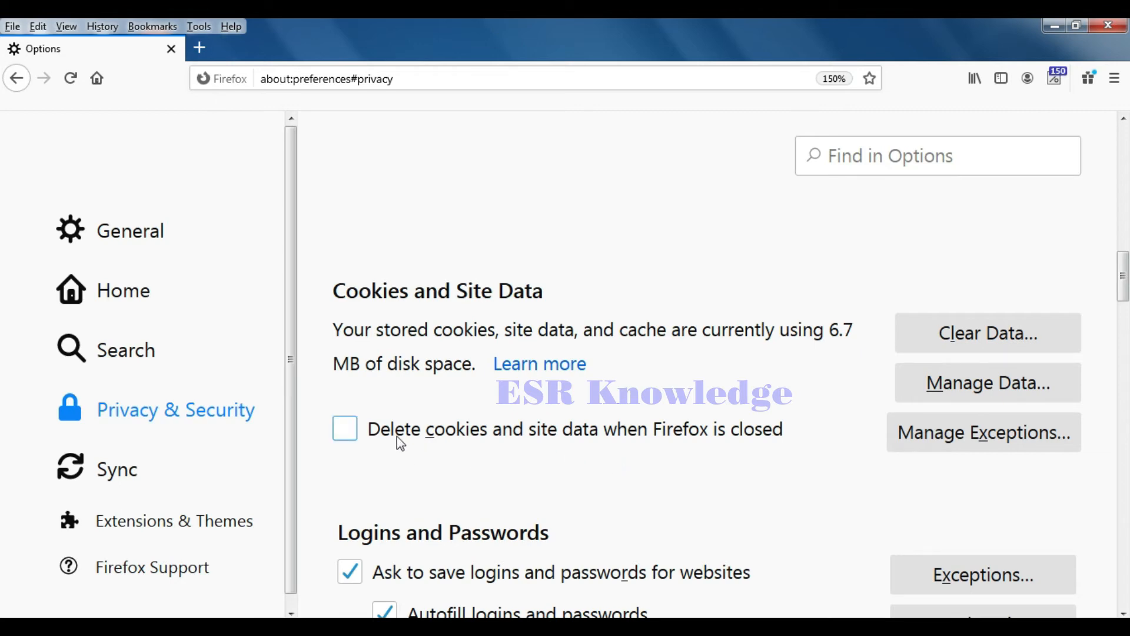
pyautogui.click(345, 429)
# Turn off asking to save logins and passwords for websites in the Logins and Passwords section
pyautogui.scroll(-2, 769, 504)
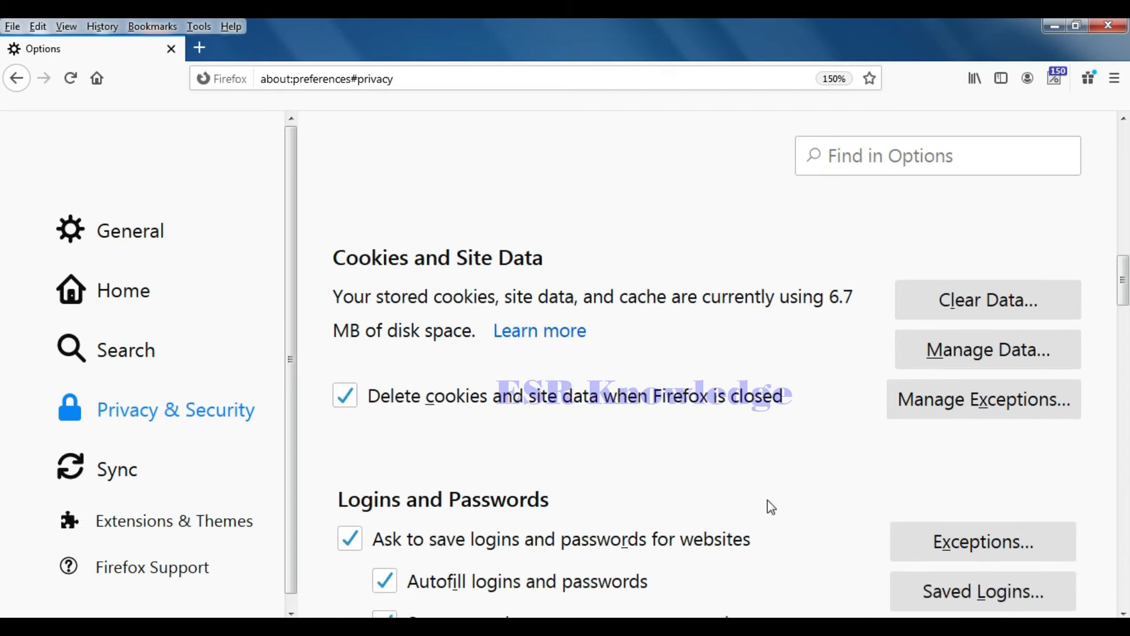
pyautogui.scroll(-2, 771, 506)
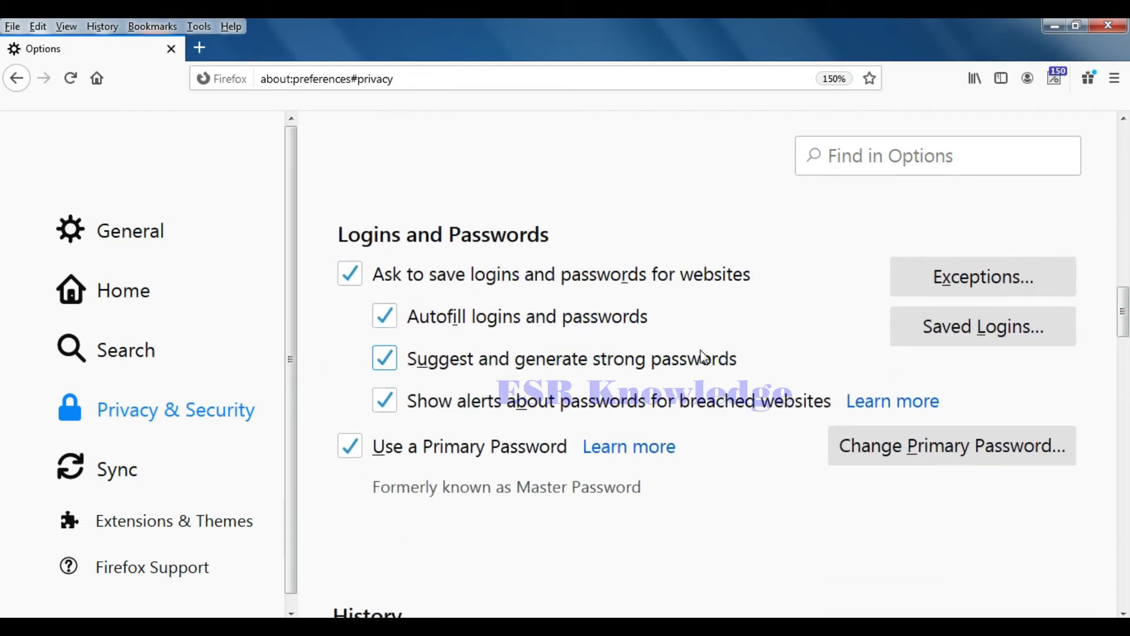
pyautogui.scroll(2, 705, 362)
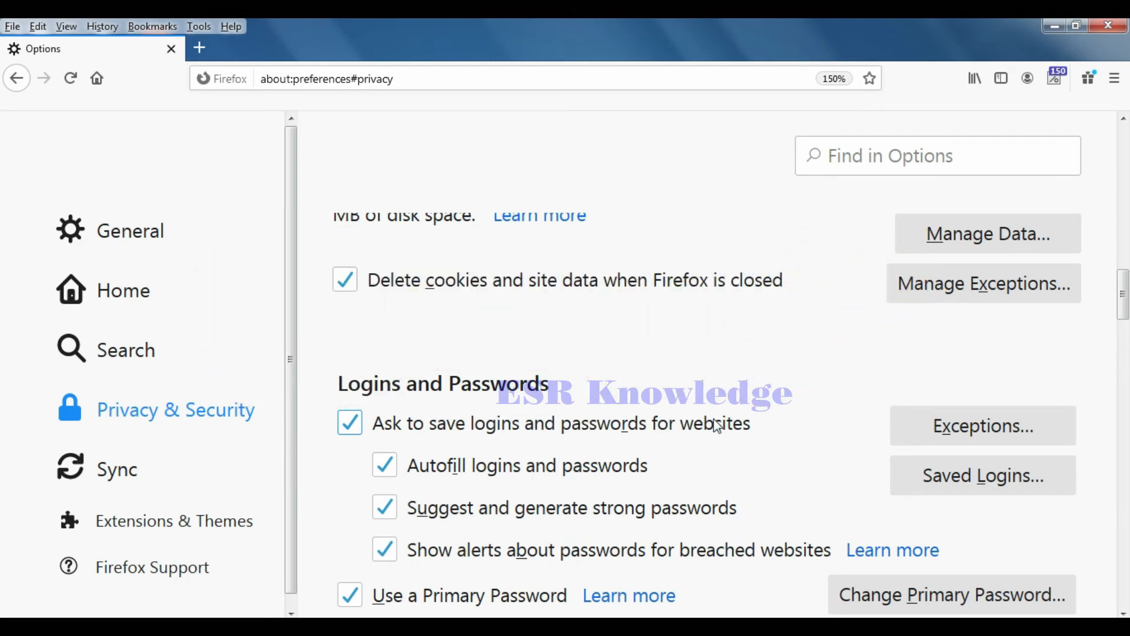
pyautogui.click(716, 426)
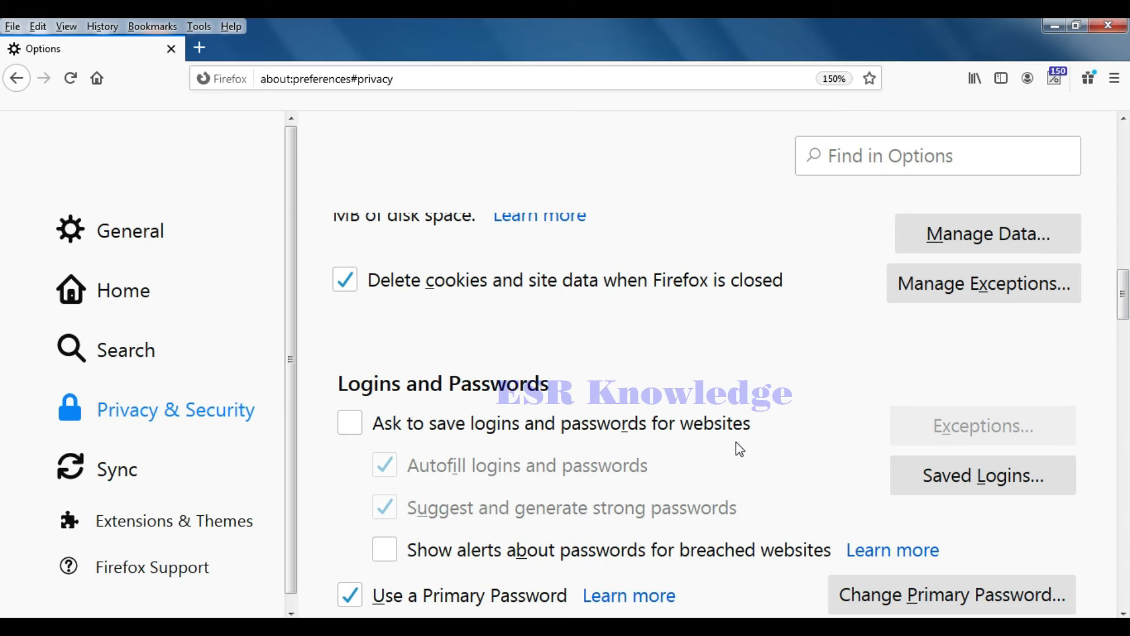
# Open the Primary Password change dialog and review its fields for the current, new and re-entered password
pyautogui.scroll(-3, 736, 442)
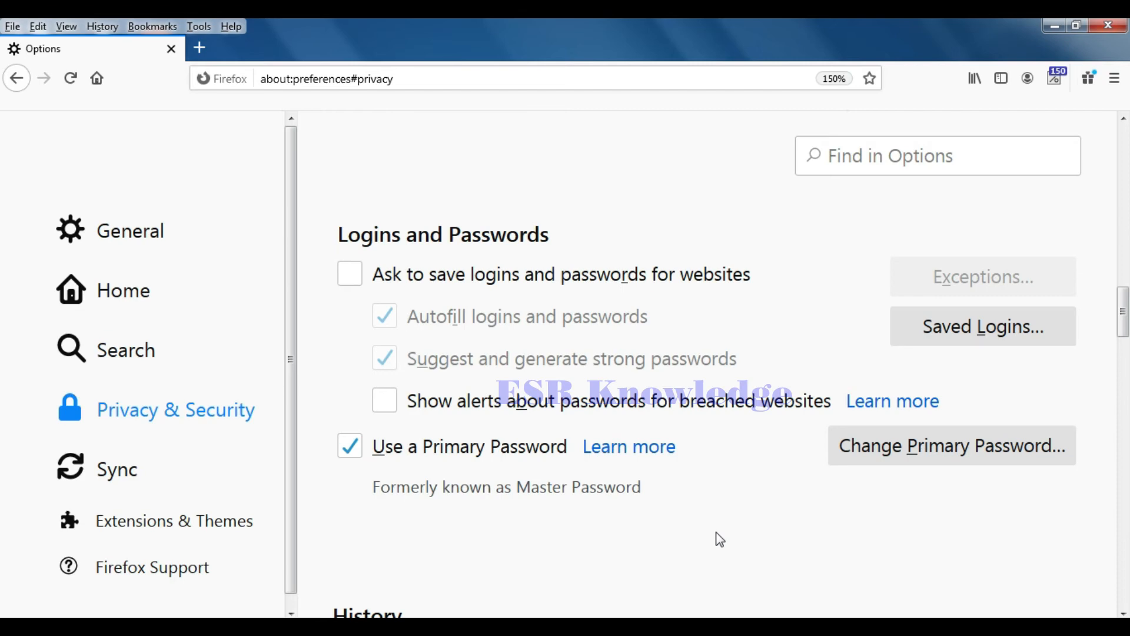
pyautogui.click(904, 447)
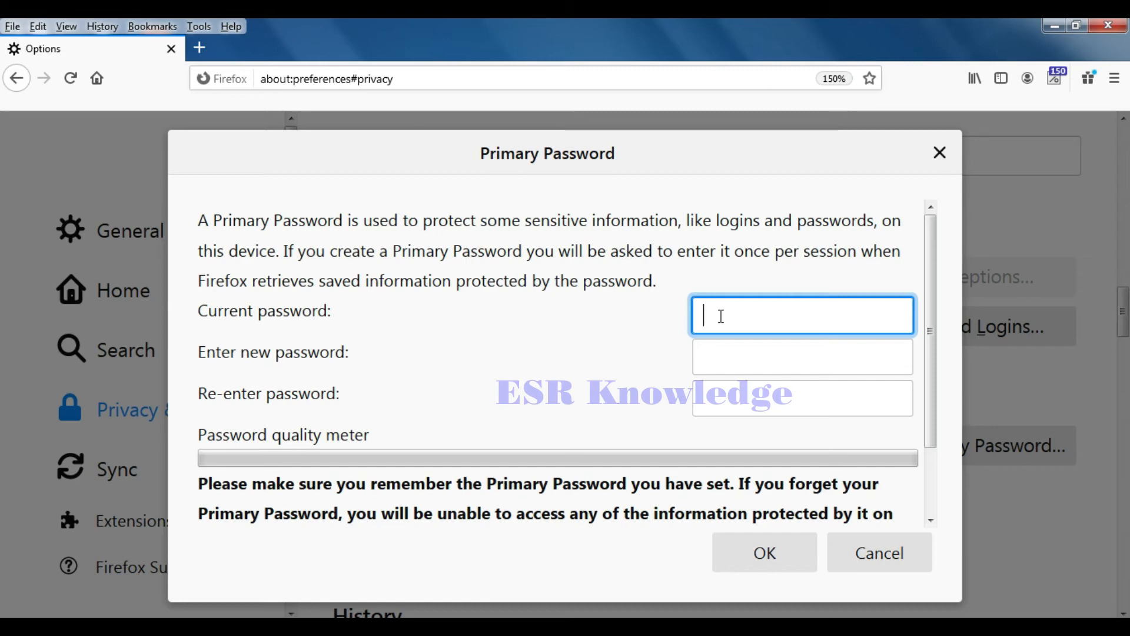
pyautogui.click(732, 356)
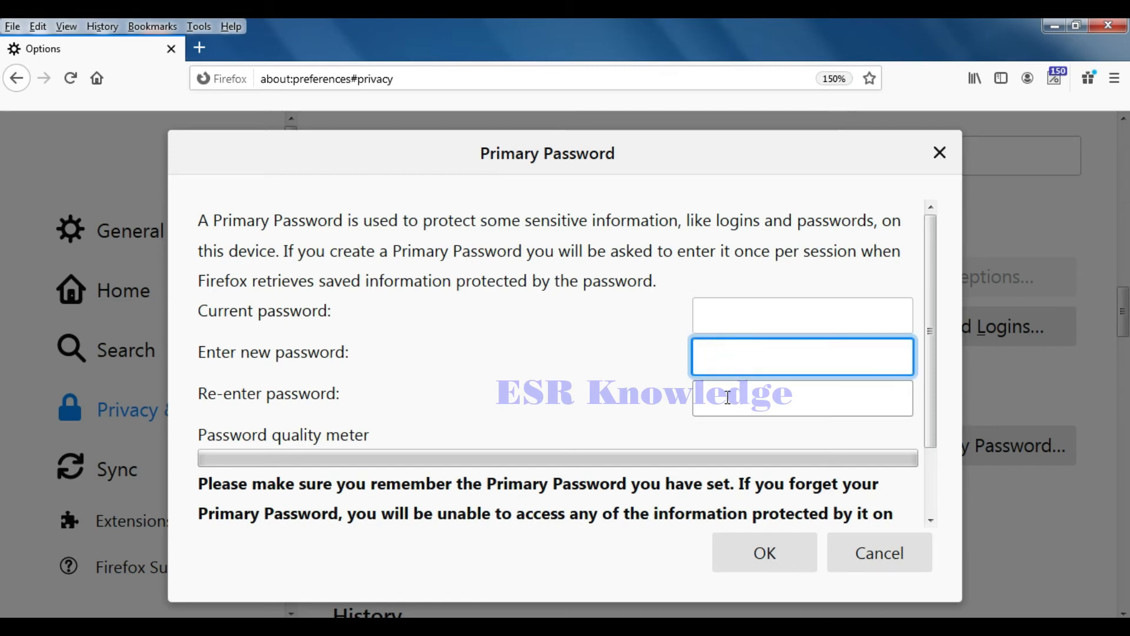
pyautogui.click(727, 401)
# Review the choices for how Firefox handles history in the History section, keeping Remember history selected
pyautogui.scroll(-3, 728, 401)
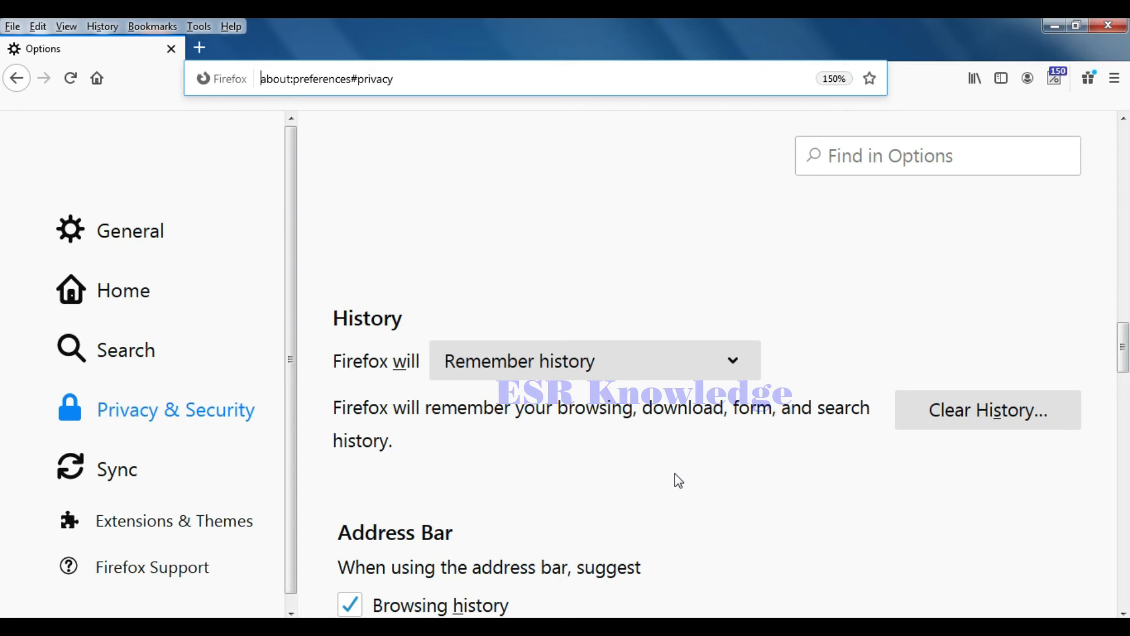
pyautogui.click(743, 365)
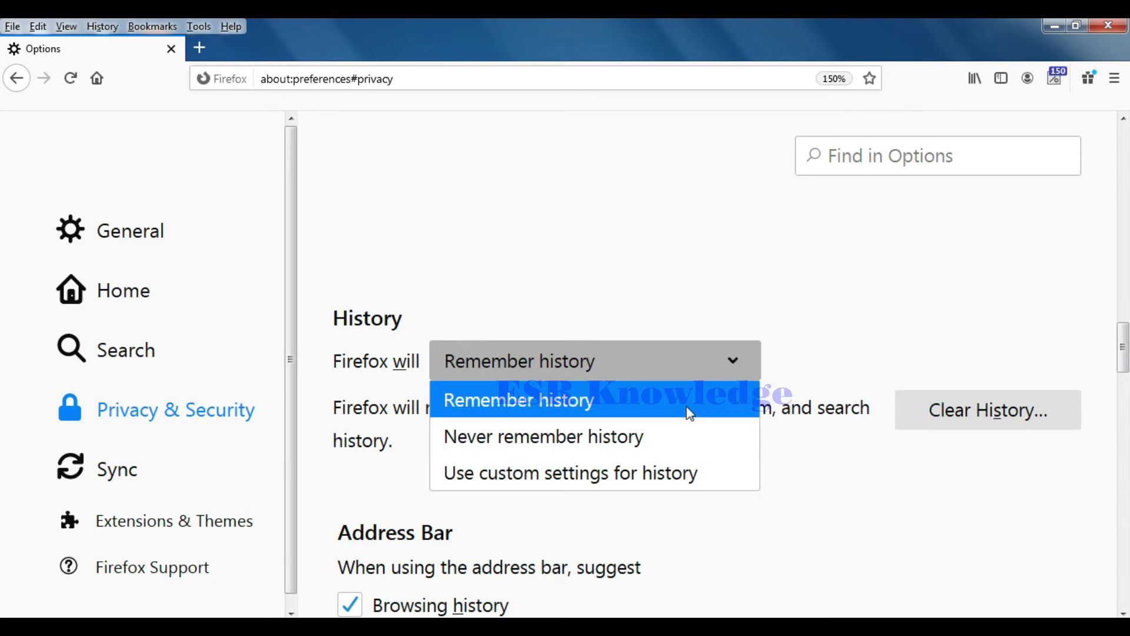
pyautogui.click(811, 461)
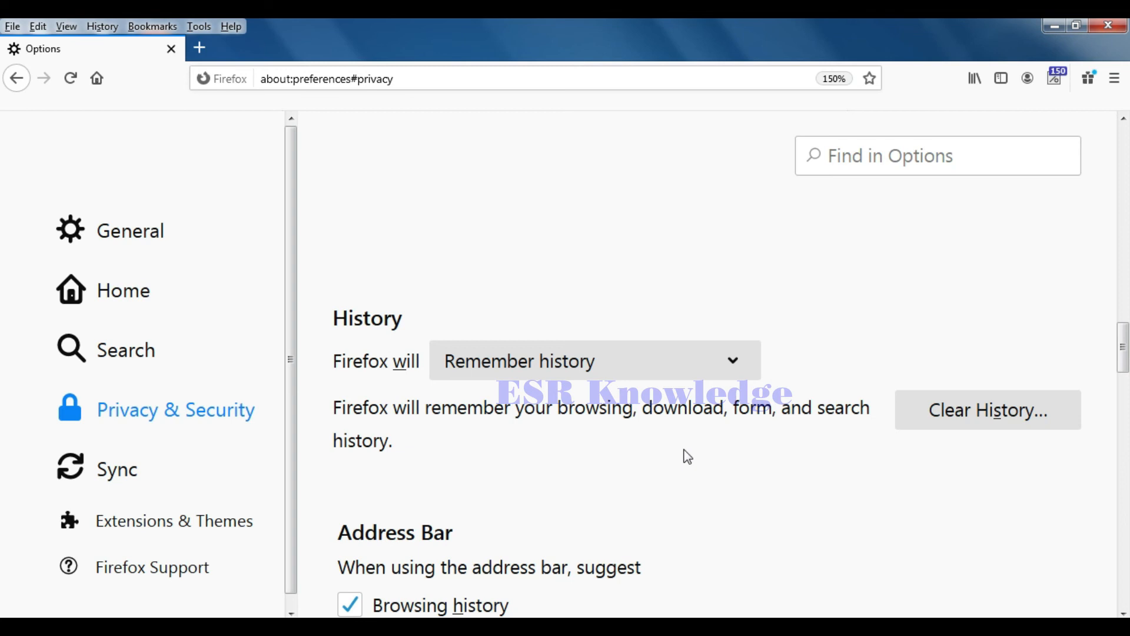
pyautogui.click(732, 360)
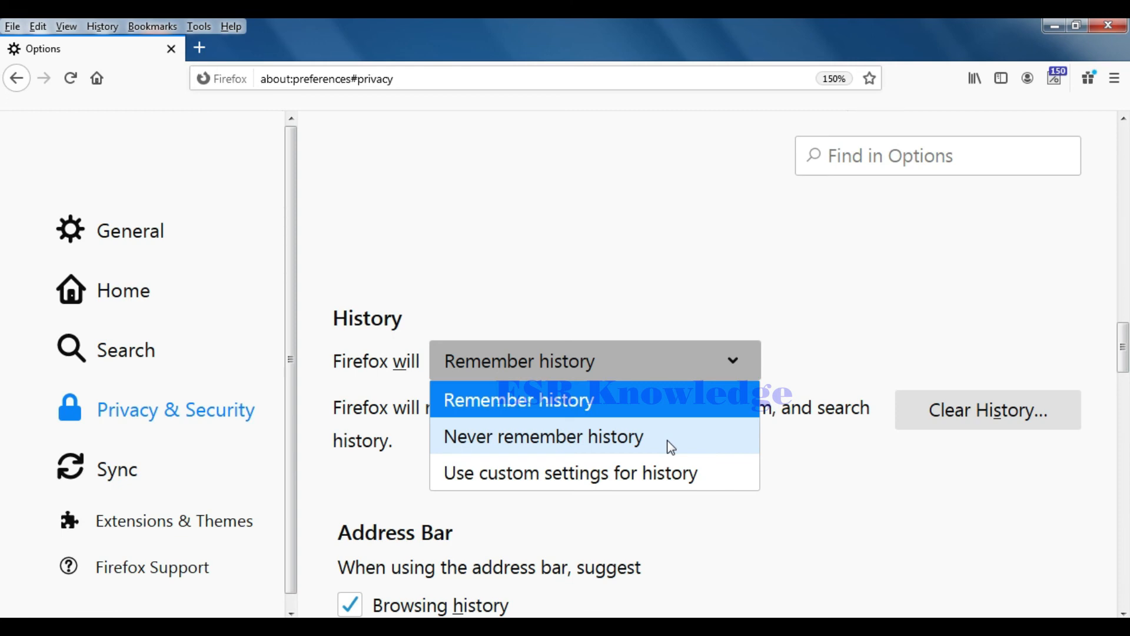
pyautogui.click(830, 559)
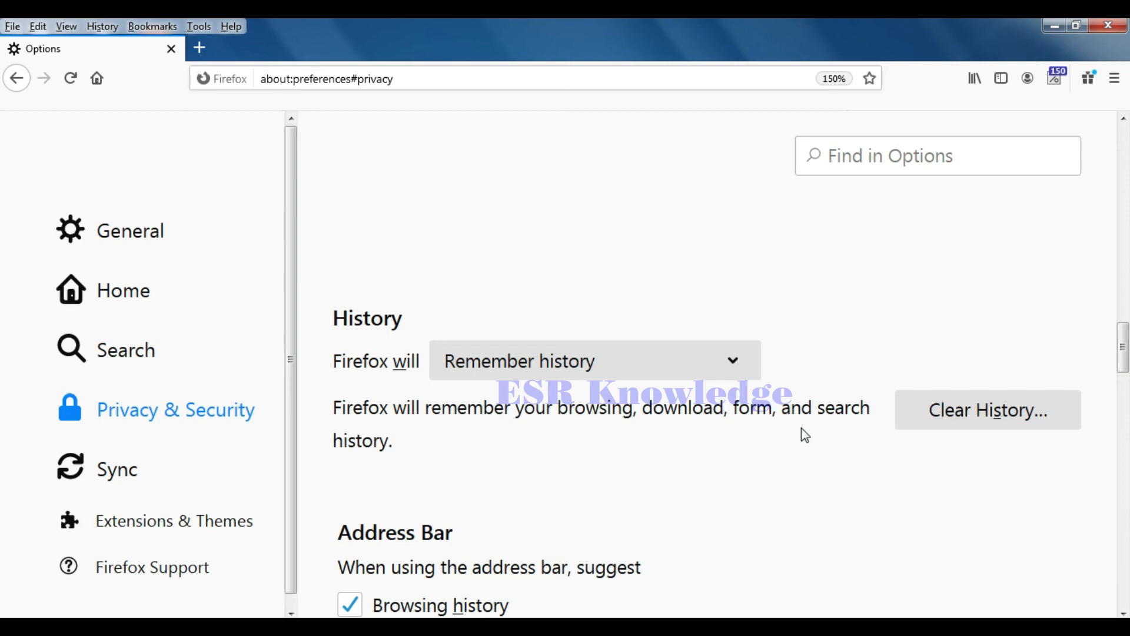
# Examine the time ranges and the history and data categories offered for clearing recent history, and close the dialog without clearing anything
pyautogui.click(958, 419)
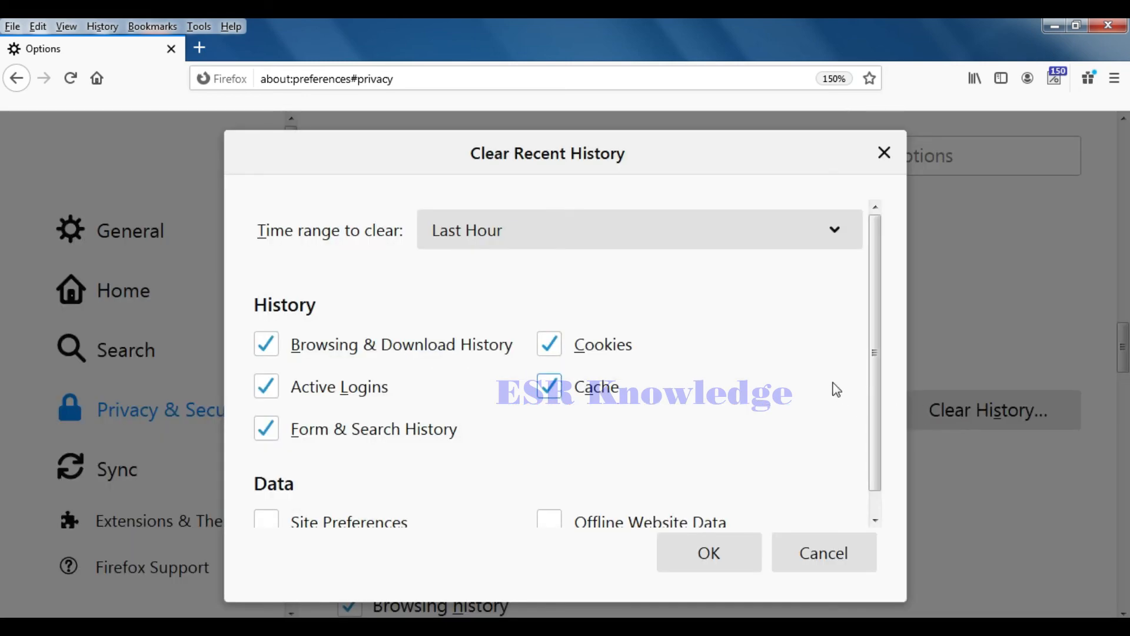
pyautogui.click(835, 236)
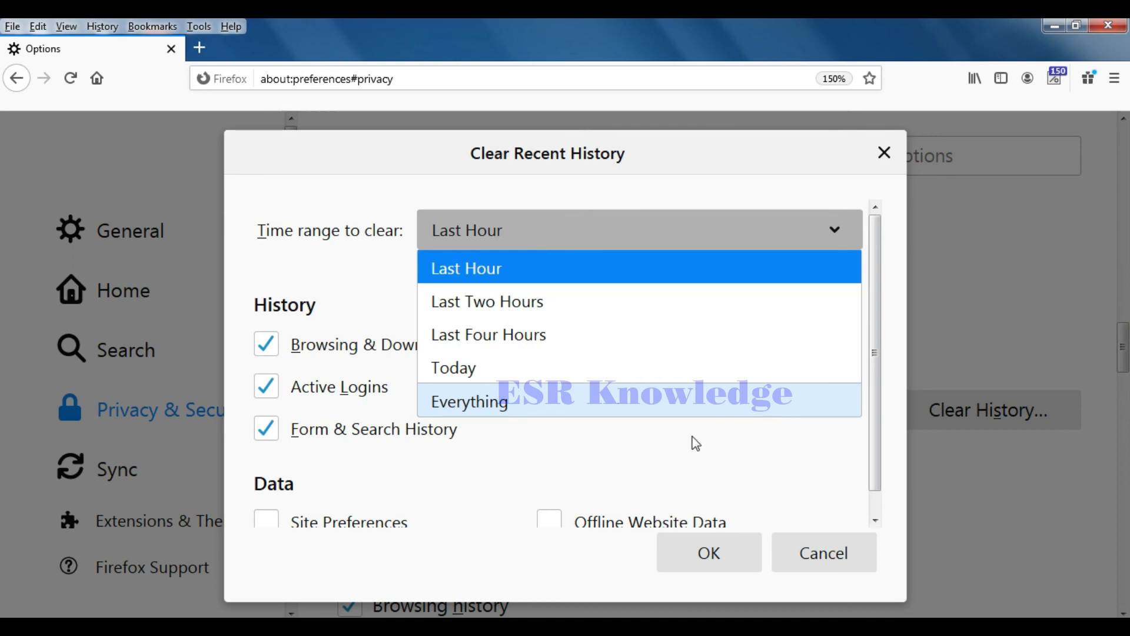
pyautogui.click(644, 454)
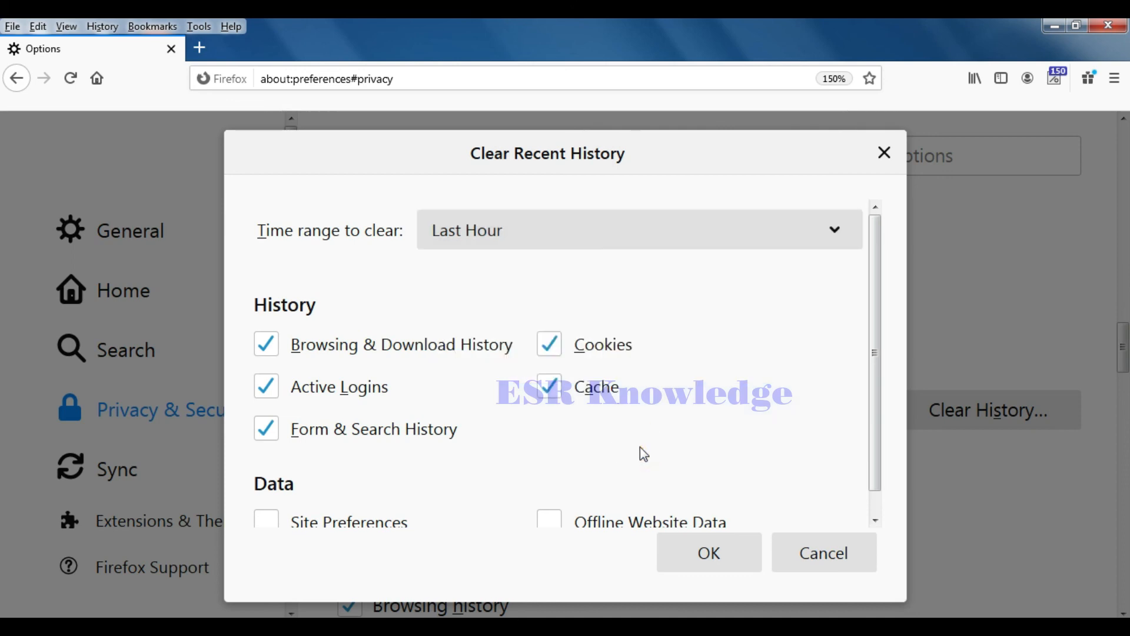
pyautogui.scroll(-1, 644, 454)
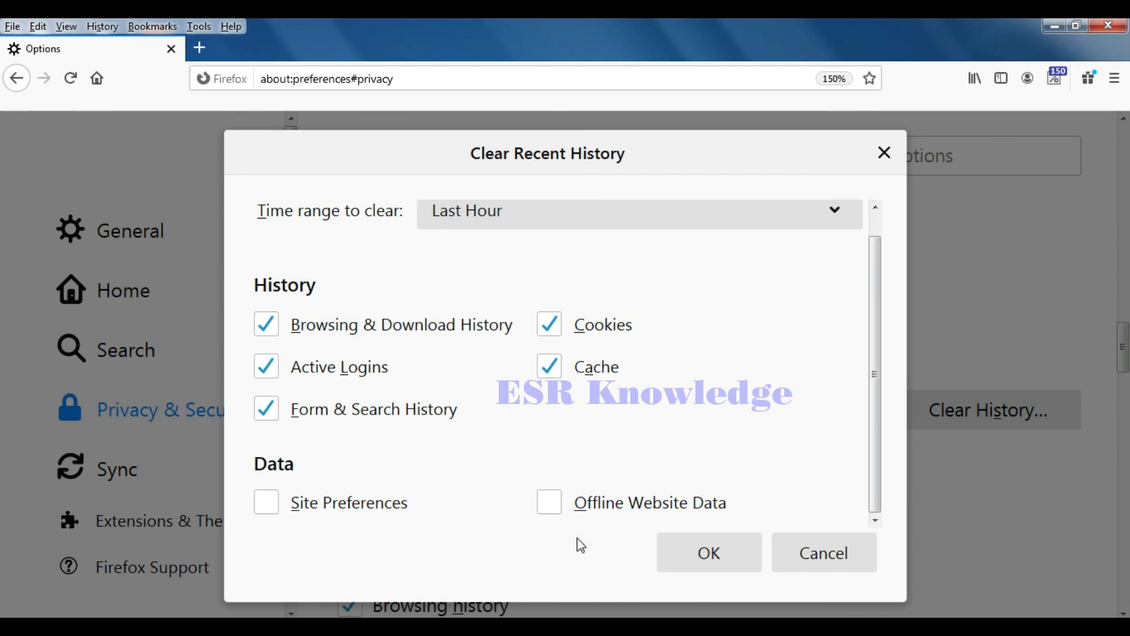
pyautogui.click(834, 554)
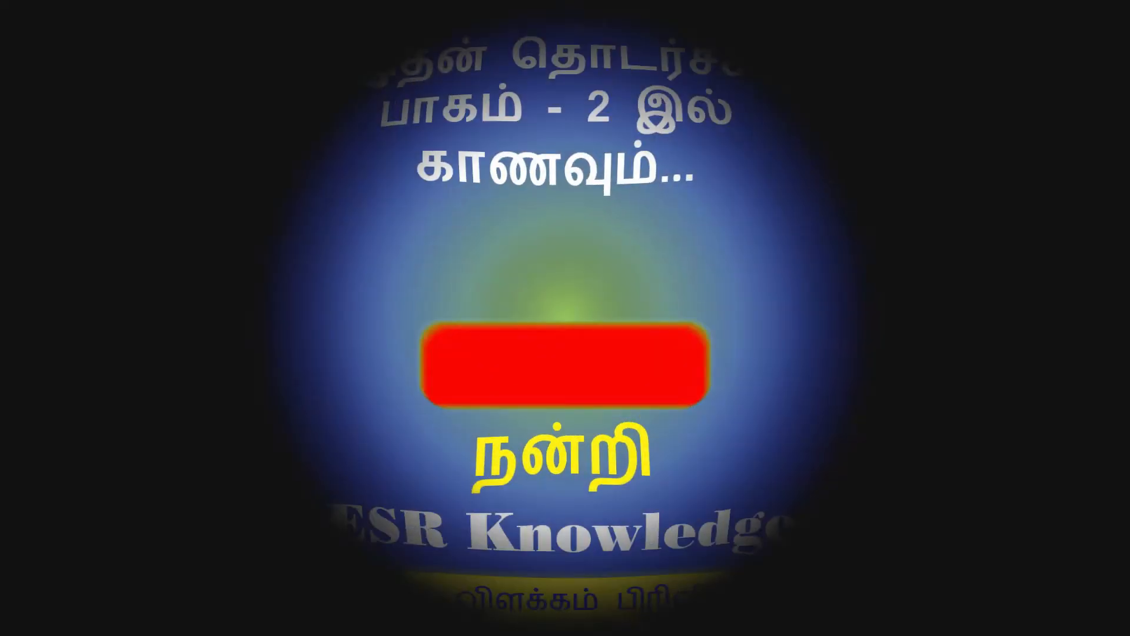